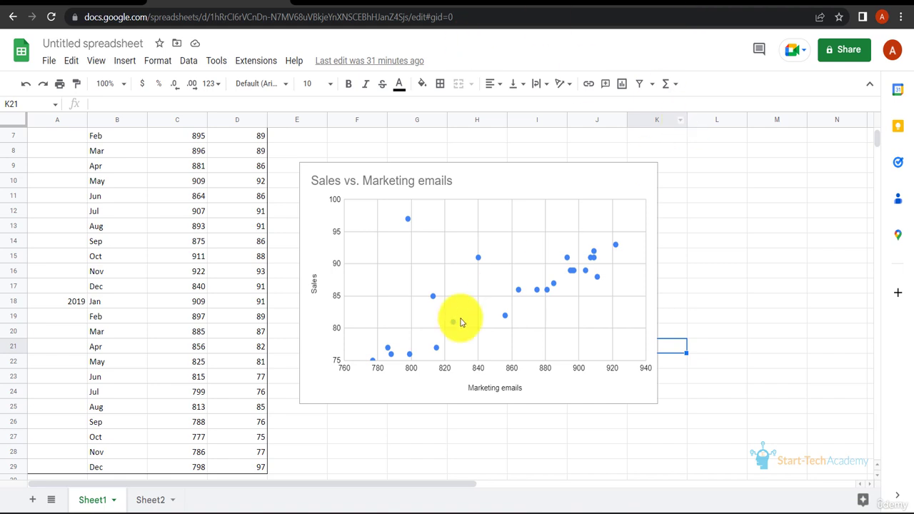
# Widen column C so the whole "Marketing emails" header fits
pyautogui.scroll(2, 118, 218)
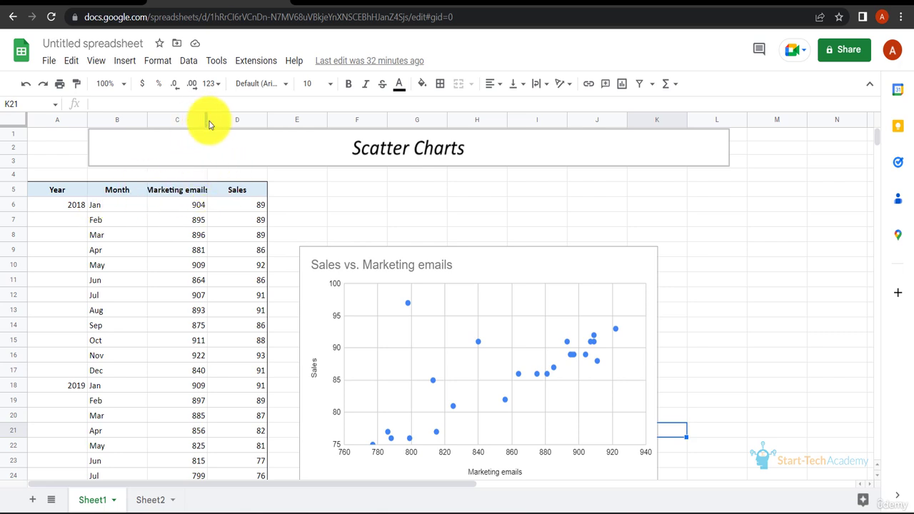
pyautogui.moveTo(207, 125); pyautogui.dragTo(217, 119)
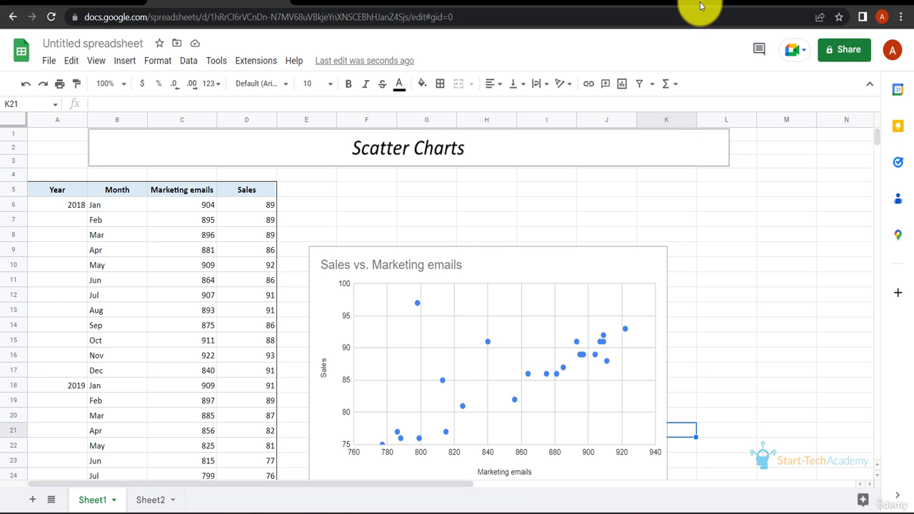
# Delete the existing "Sales vs. Marketing emails" scatter chart
pyautogui.scroll(-1, 585, 332)
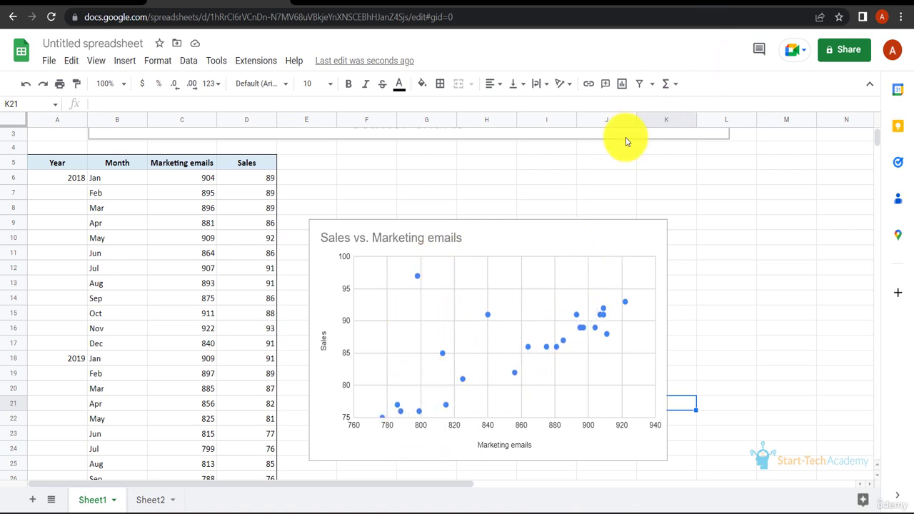
pyautogui.click(644, 236)
pyautogui.press('Delete')
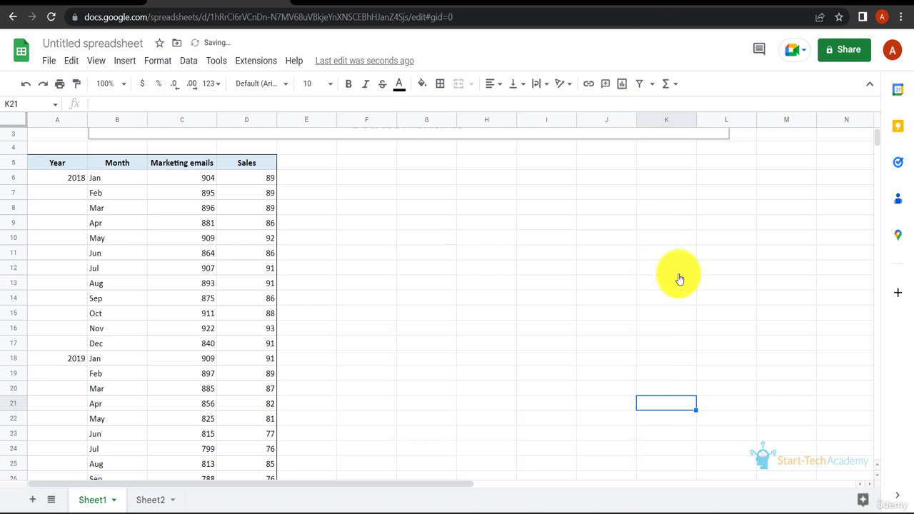
# Insert a scatter chart from the Marketing emails and Sales data in C5:D29, and place it slightly reduced beside the table
pyautogui.click(200, 172)
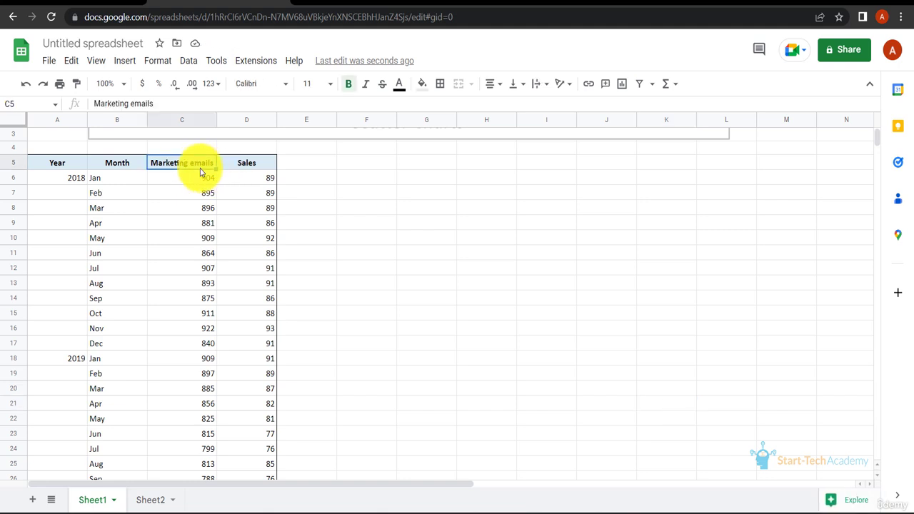
pyautogui.hotkey('shift', 'Right')
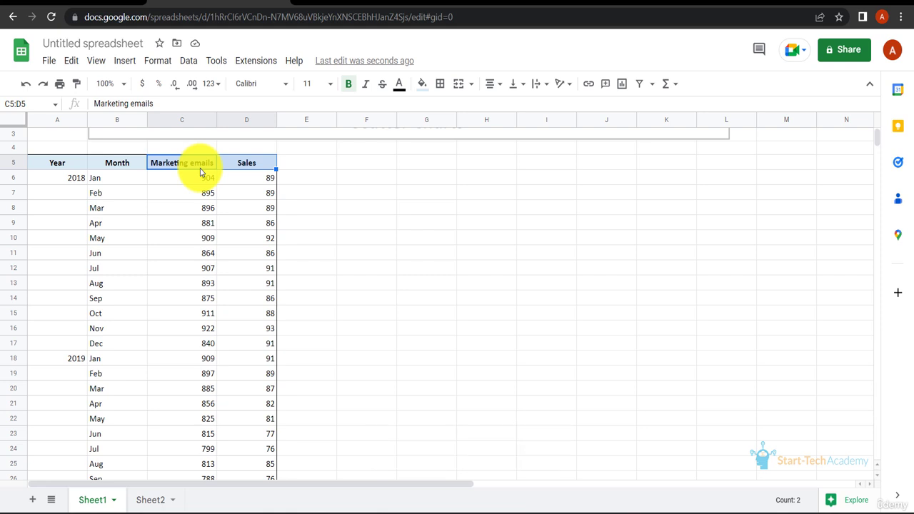
pyautogui.hotkey('ctrl', 'shift', 'Down')
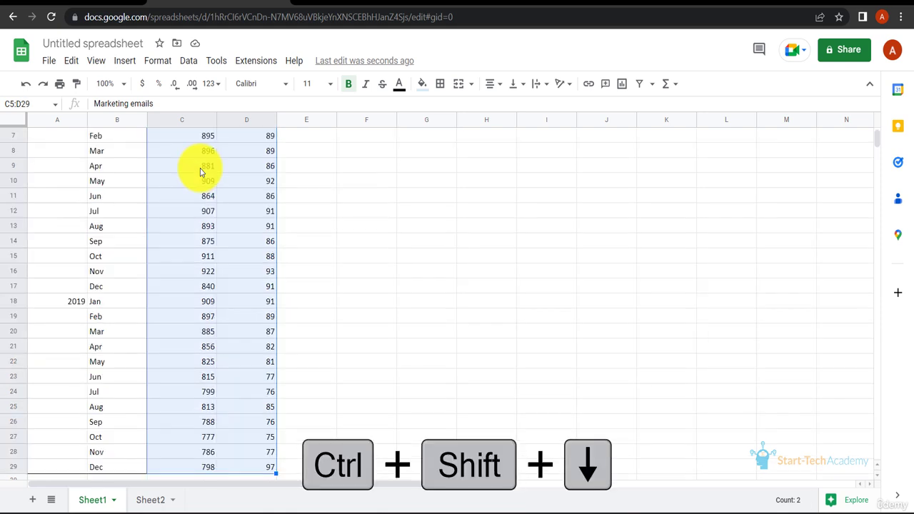
pyautogui.click(127, 63)
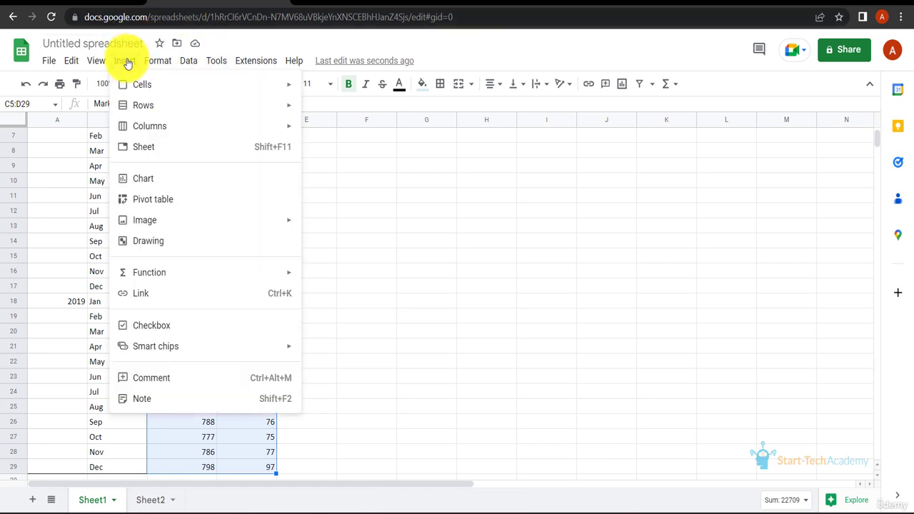
pyautogui.click(159, 177)
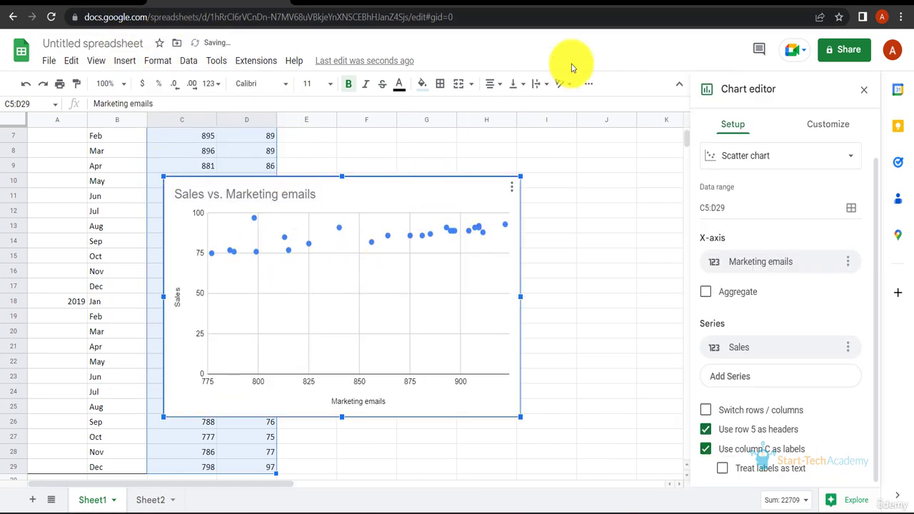
pyautogui.moveTo(501, 193); pyautogui.dragTo(631, 141)
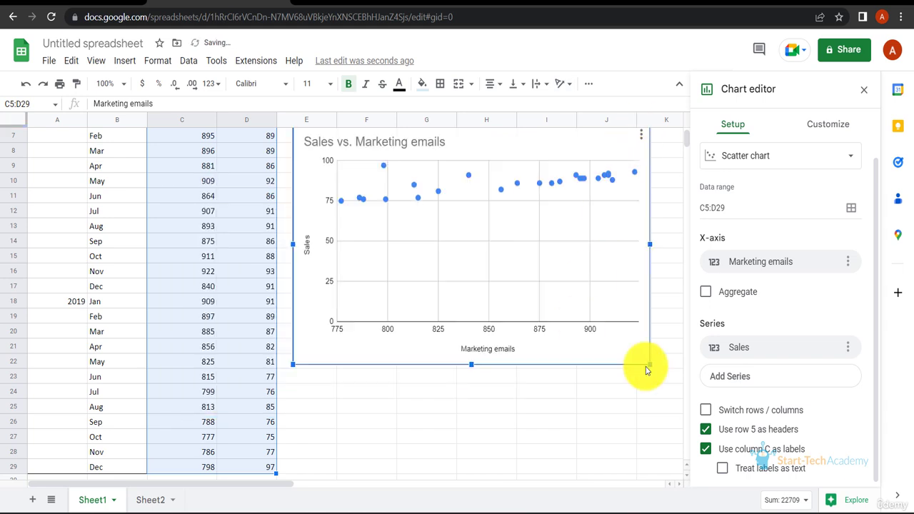
pyautogui.moveTo(649, 363); pyautogui.dragTo(626, 348)
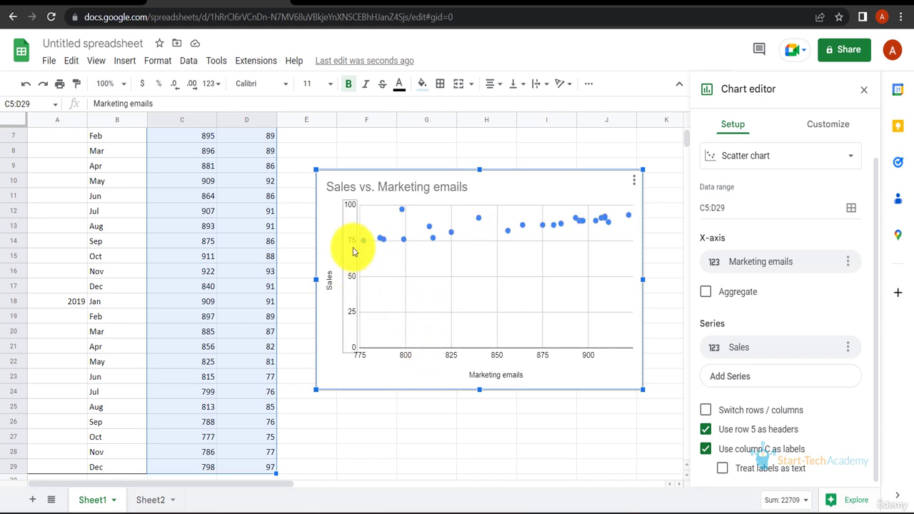
# Set the minimum of the scatter chart's vertical axis to 75
pyautogui.scroll(1, 738, 101)
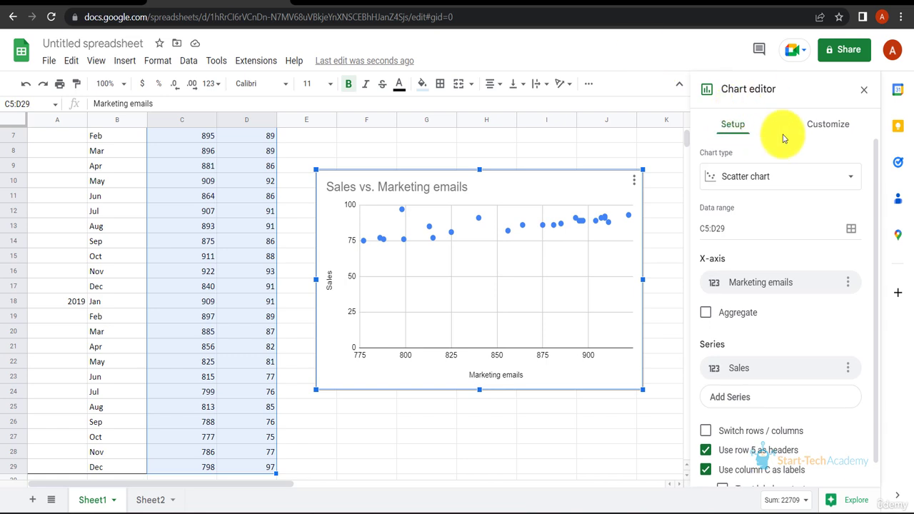
pyautogui.click(821, 132)
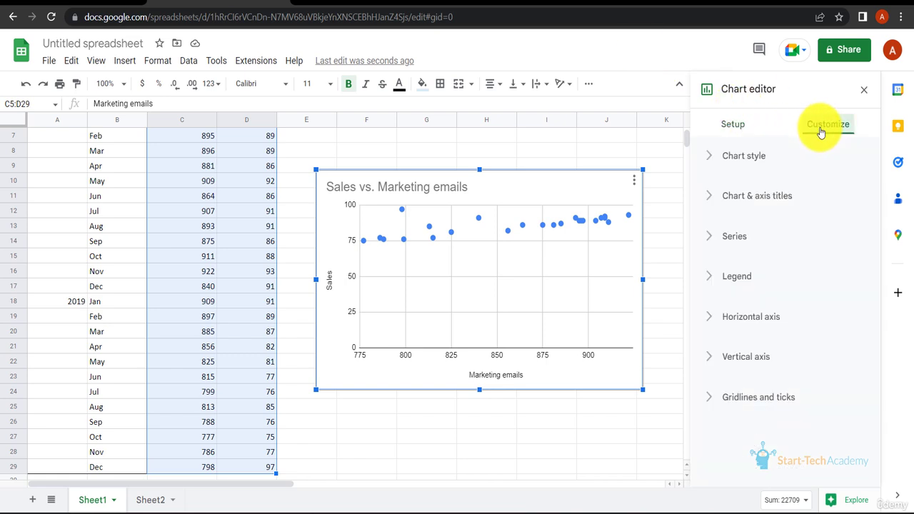
pyautogui.click(710, 361)
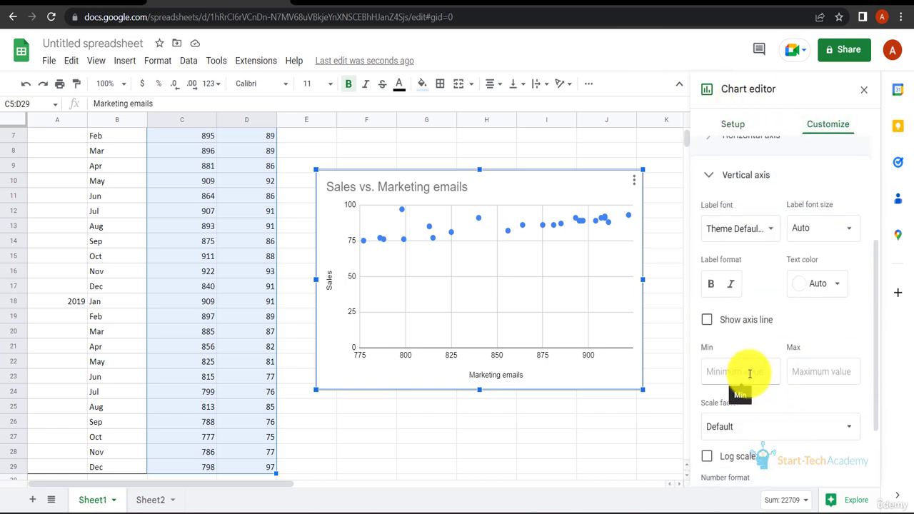
pyautogui.click(746, 373)
pyautogui.write('75')
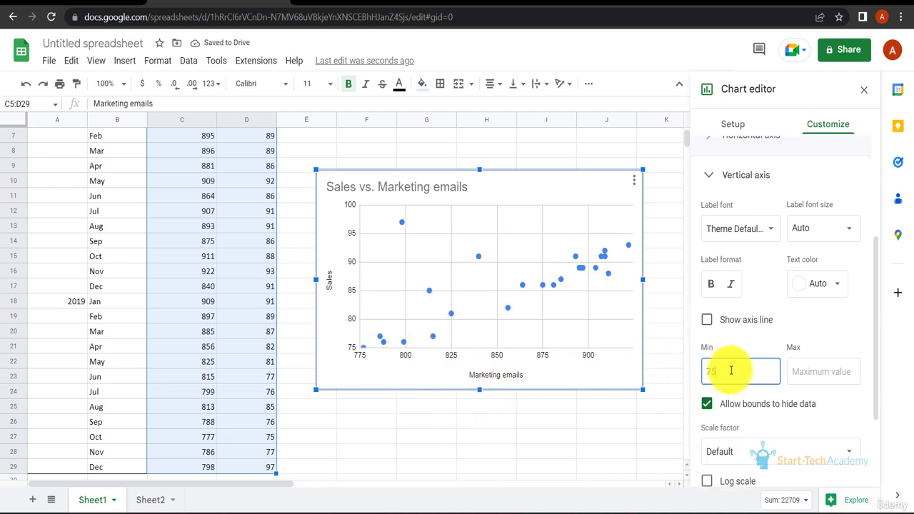
pyautogui.click(434, 231)
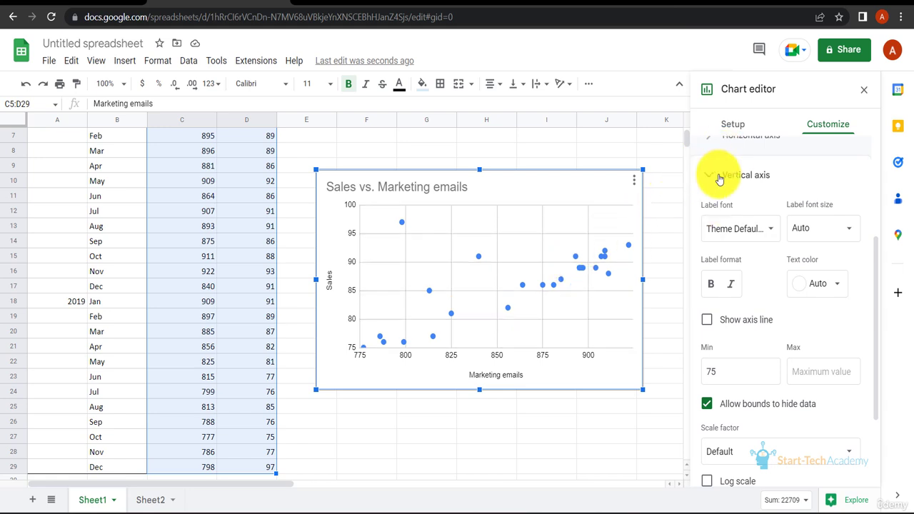
# Add a trendline to the Sales series of the scatter chart
pyautogui.click(728, 125)
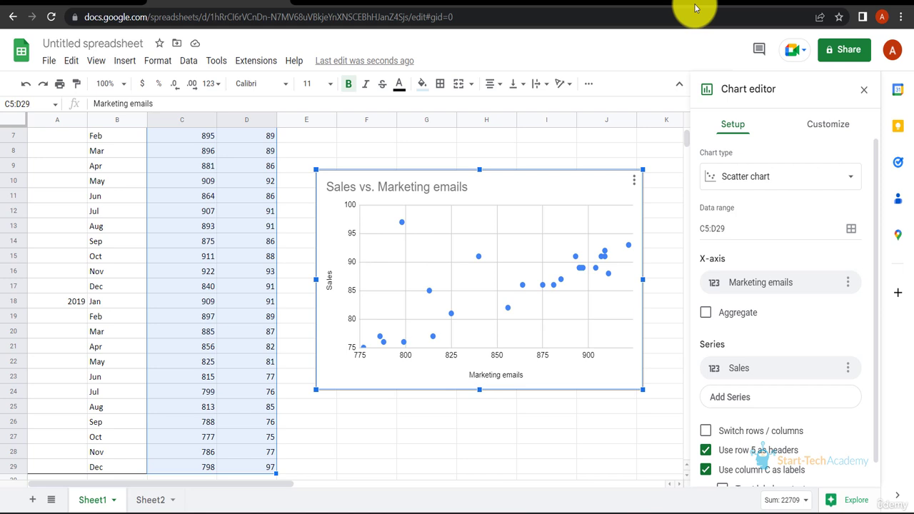
pyautogui.click(812, 133)
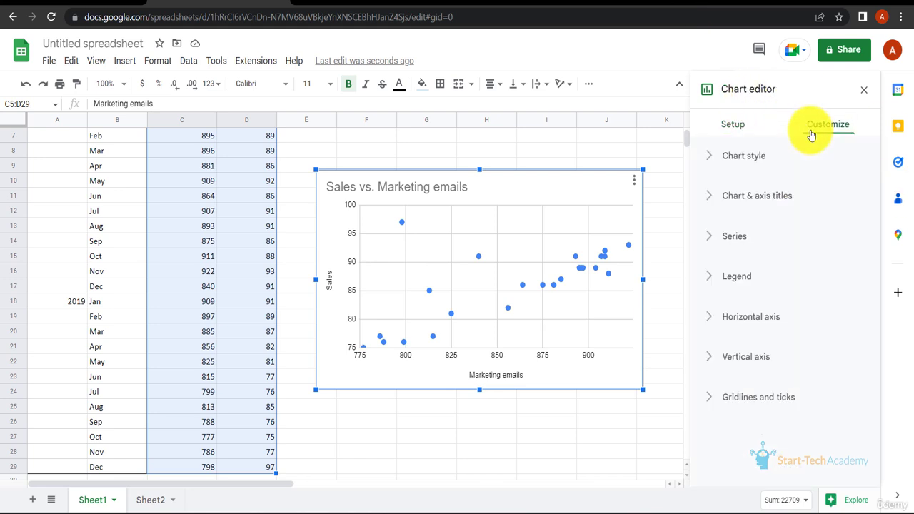
pyautogui.click(715, 244)
pyautogui.scroll(-4, 714, 371)
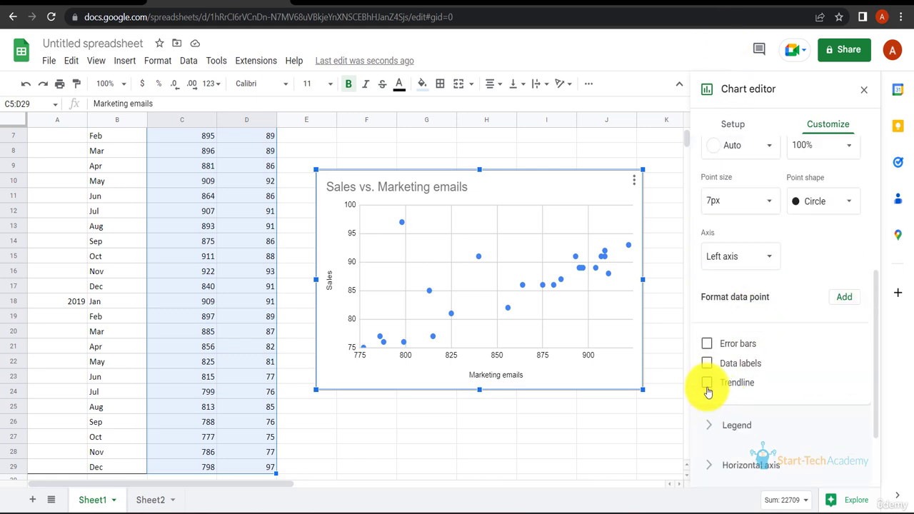
pyautogui.click(706, 384)
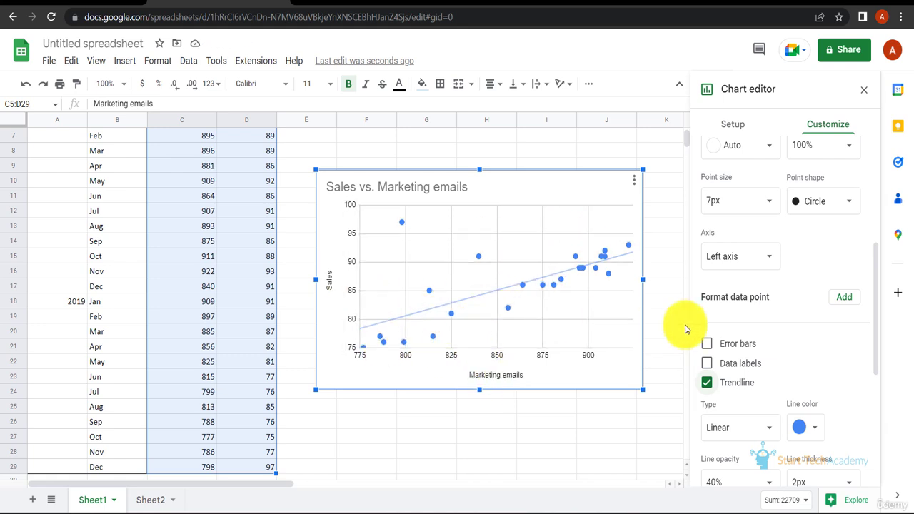
# Try the Exponential, Polynomial, Logarithmic, Power Series and Moving Average trendline types, and set the type back to Linear
pyautogui.click(767, 431)
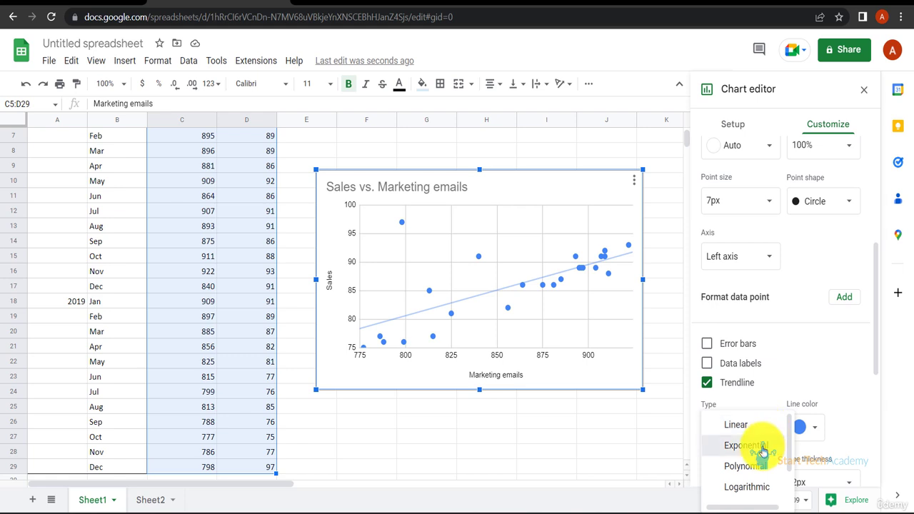
pyautogui.click(742, 446)
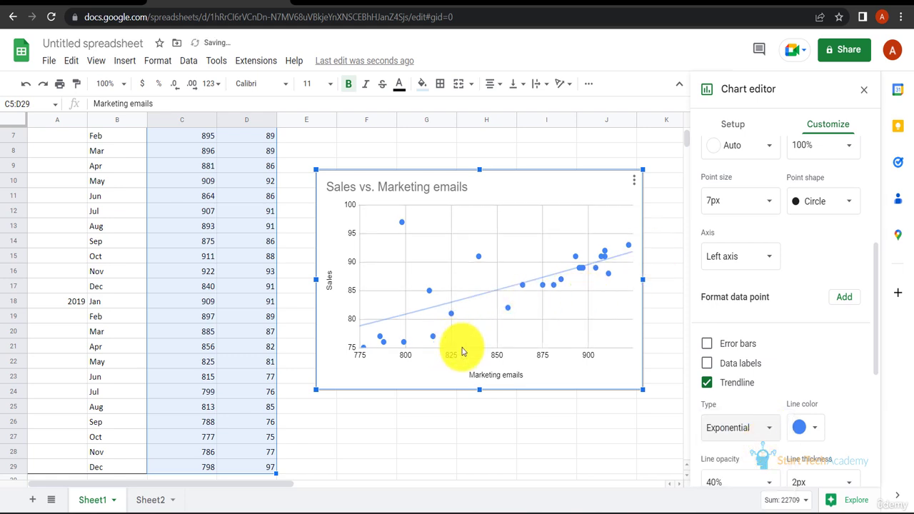
pyautogui.scroll(-1, 790, 428)
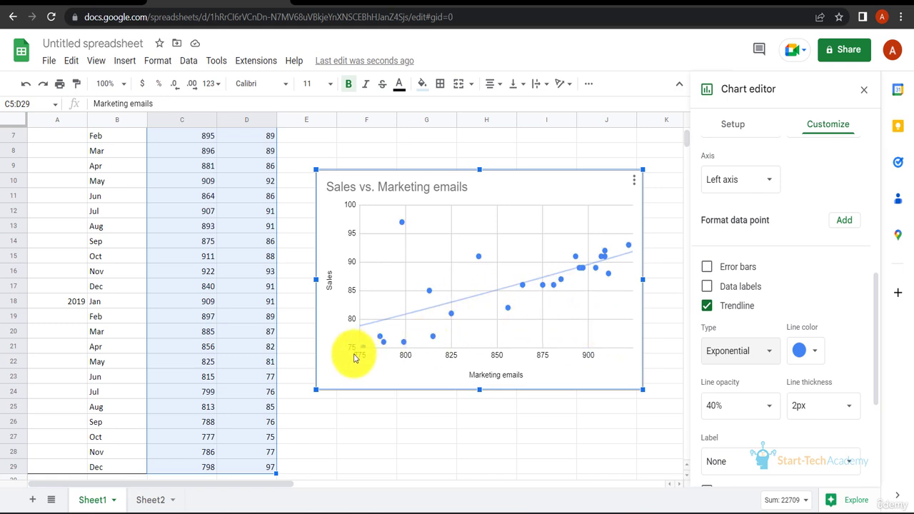
pyautogui.click(746, 351)
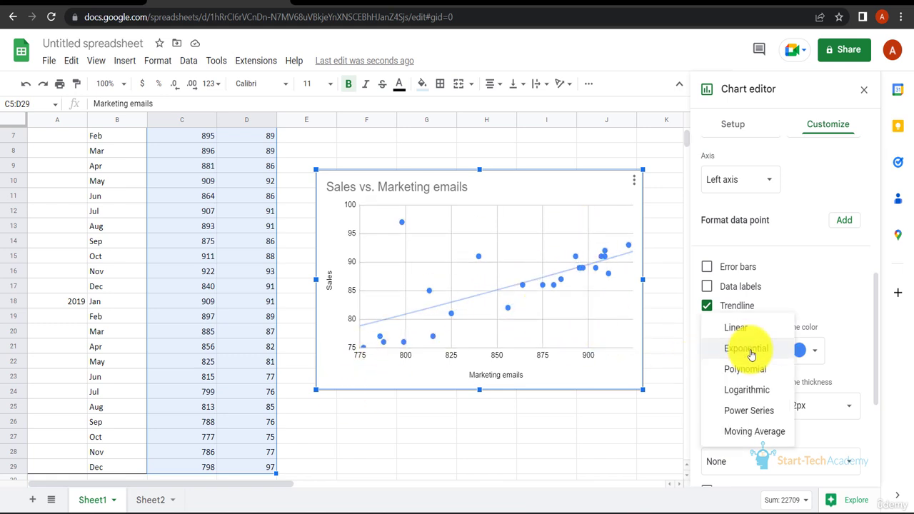
pyautogui.click(746, 368)
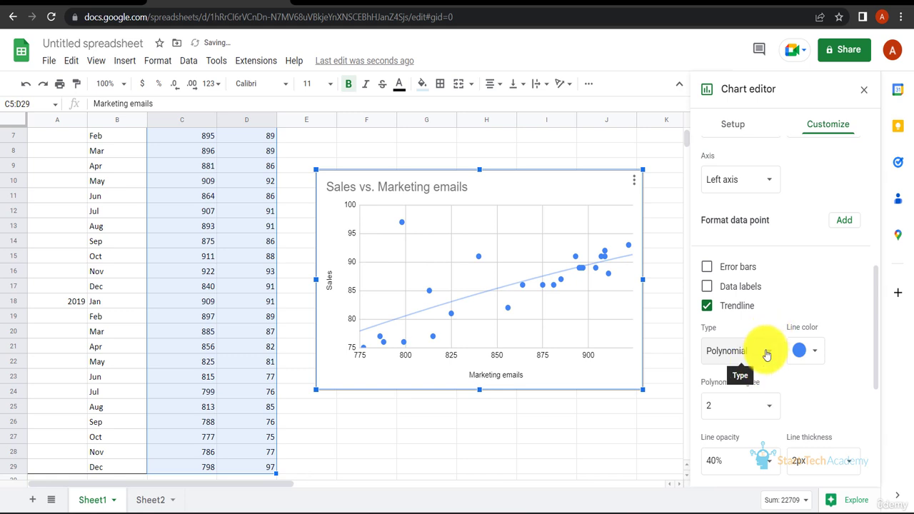
pyautogui.click(766, 352)
pyautogui.click(761, 368)
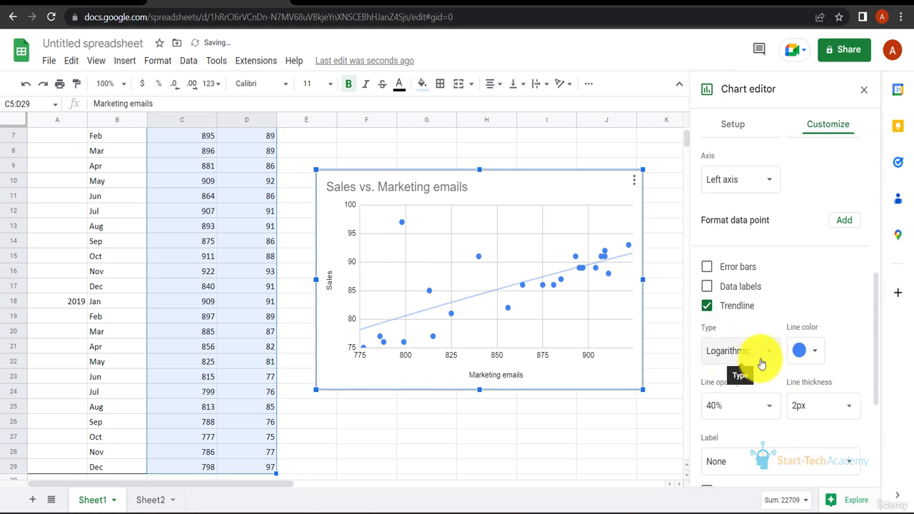
pyautogui.click(760, 362)
pyautogui.click(756, 372)
pyautogui.click(758, 357)
pyautogui.click(759, 371)
pyautogui.click(762, 352)
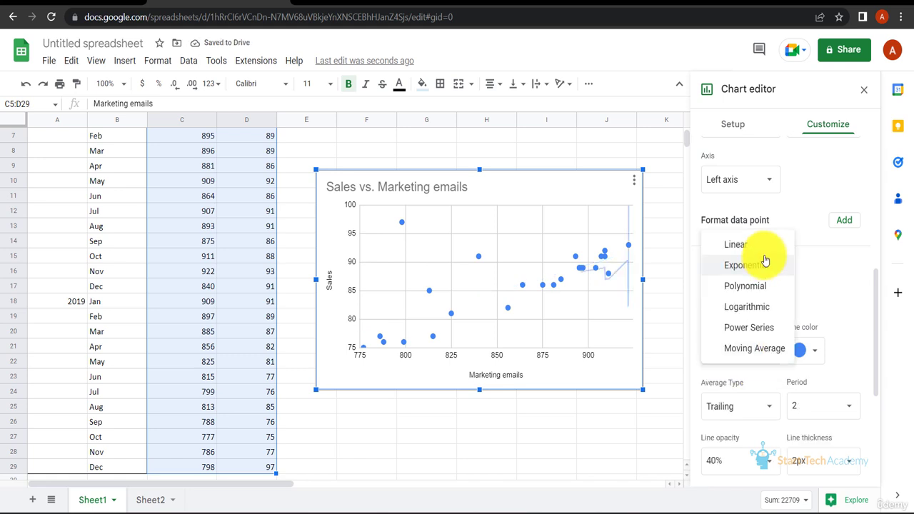
pyautogui.click(735, 244)
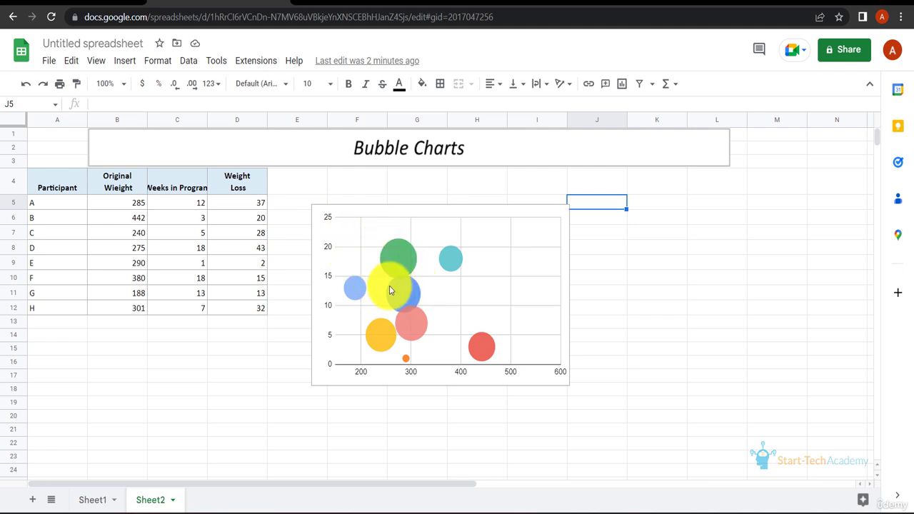
# Delete the existing bubble chart on the Bubble Charts sheet
pyautogui.click(559, 214)
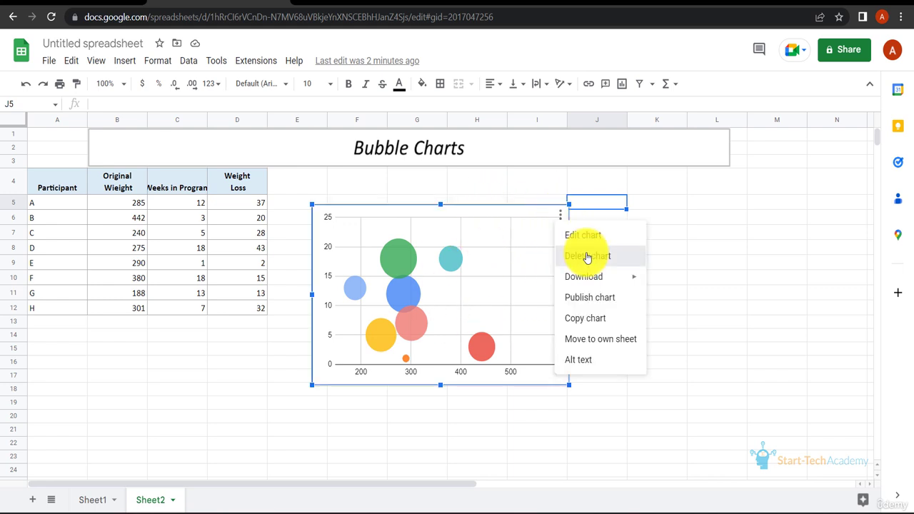
pyautogui.click(586, 257)
# Insert a bubble chart from the weight and program data in B4:D12, using Weight Loss as the bubble size
pyautogui.moveTo(116, 183); pyautogui.dragTo(249, 311)
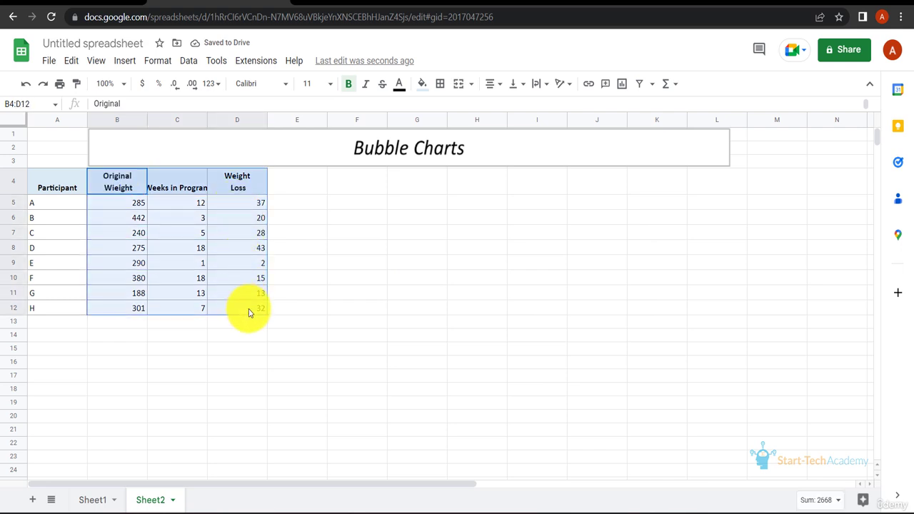
pyautogui.click(125, 63)
pyautogui.click(163, 177)
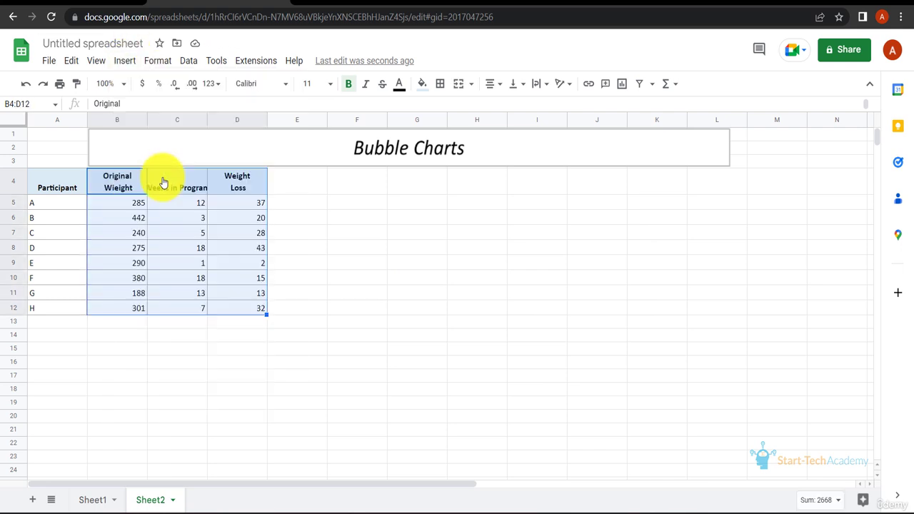
pyautogui.click(742, 153)
pyautogui.scroll(-5, 771, 286)
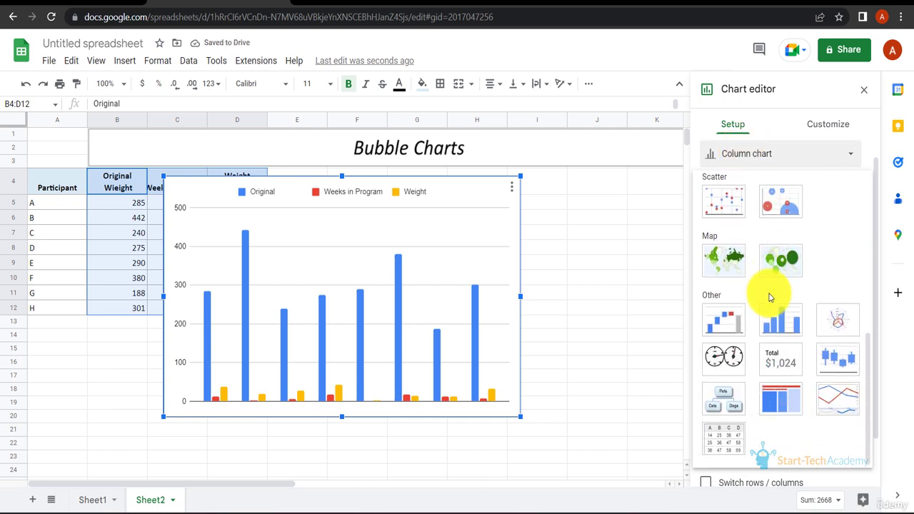
pyautogui.click(782, 202)
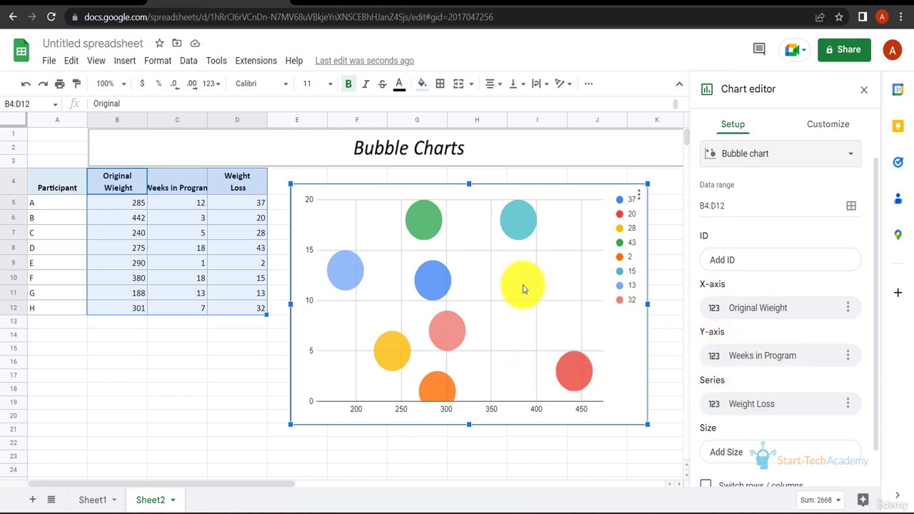
pyautogui.click(740, 451)
pyautogui.click(766, 426)
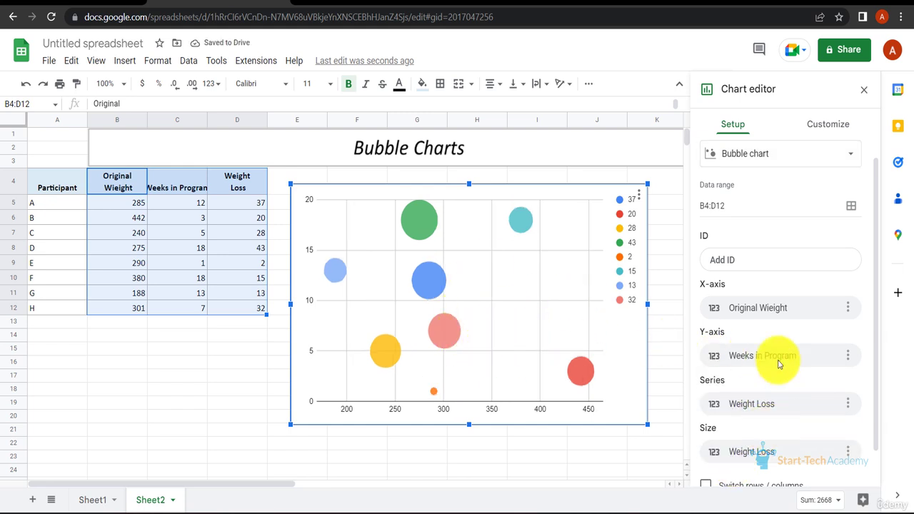
# Remove the legend from the bubble chart by setting its position to None
pyautogui.click(827, 123)
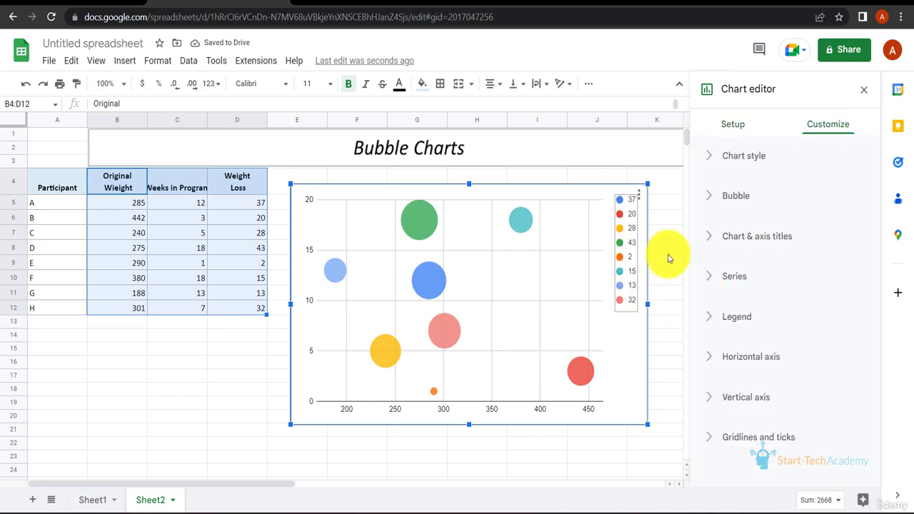
pyautogui.click(713, 323)
pyautogui.click(764, 369)
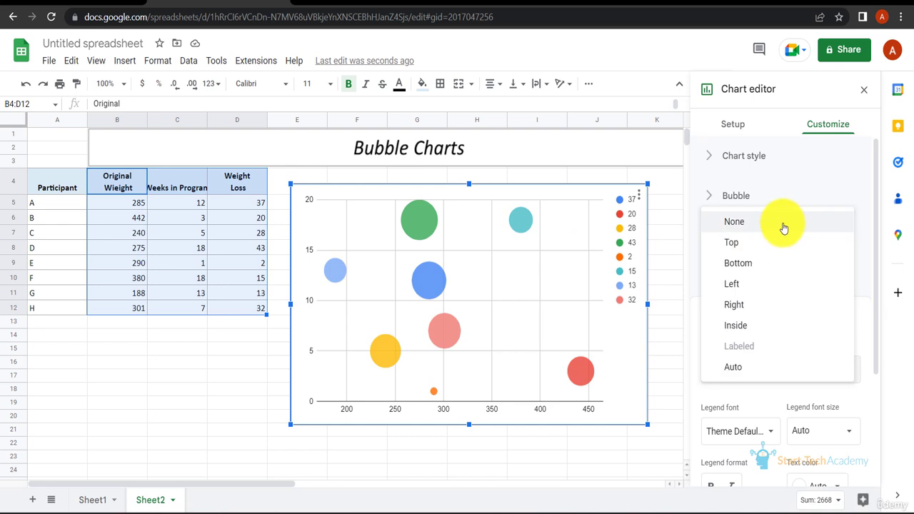
pyautogui.click(783, 226)
# Shrink the bubble chart to about three quarters of its size and place it across columns E to J, rows 4 to 16
pyautogui.moveTo(647, 424); pyautogui.dragTo(564, 367)
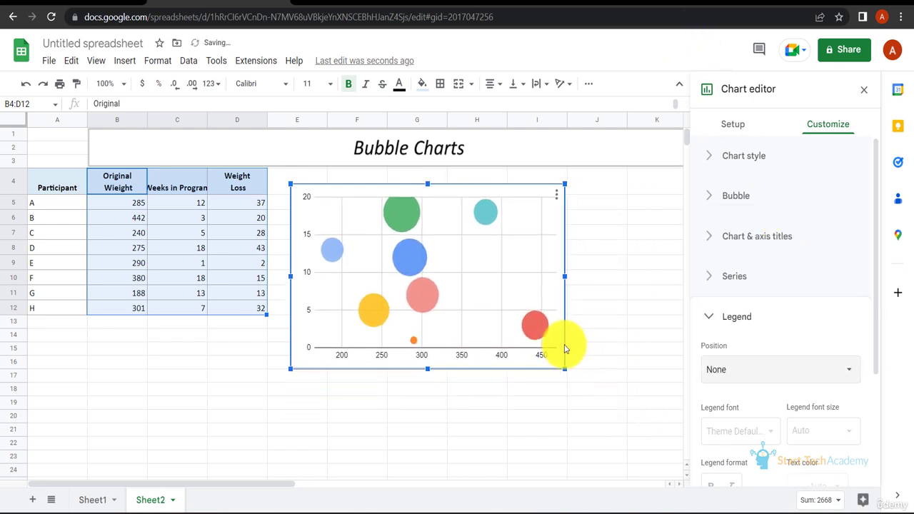
pyautogui.moveTo(555, 191); pyautogui.dragTo(585, 188)
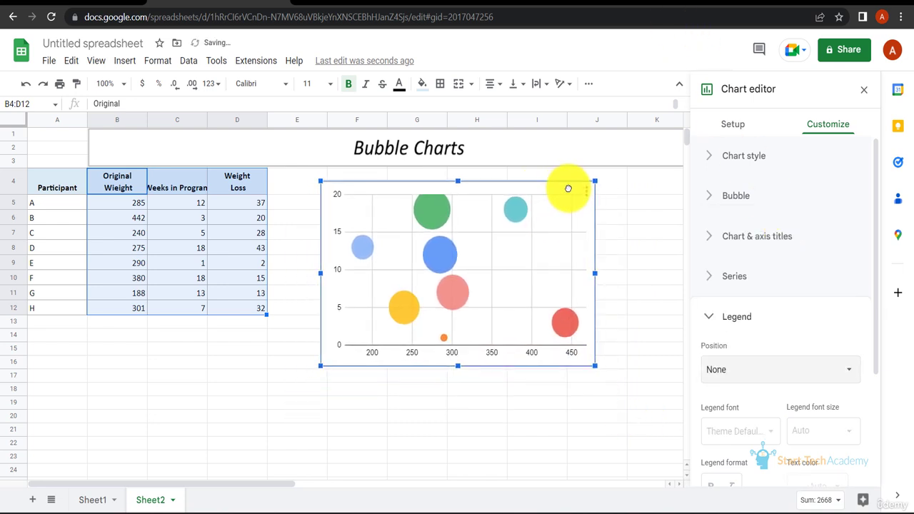
# Give the bubble chart the title "Weight Loss"
pyautogui.click(768, 157)
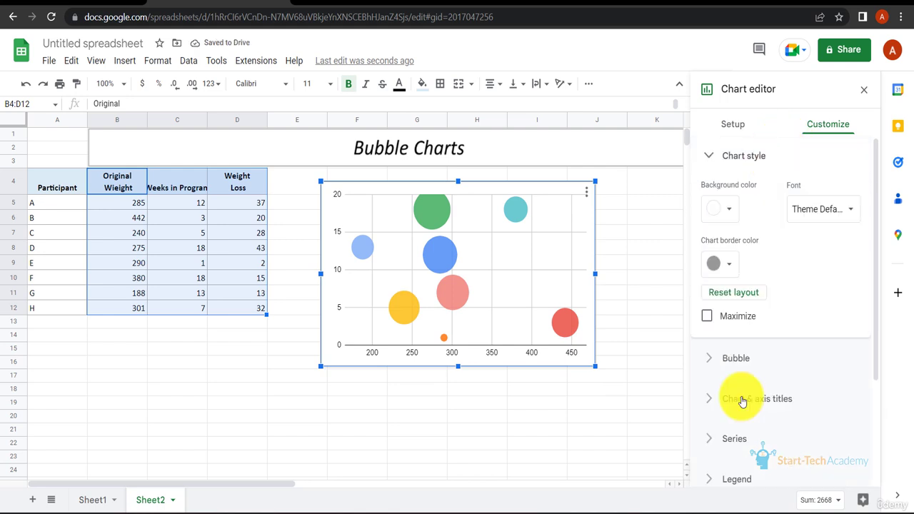
pyautogui.click(742, 401)
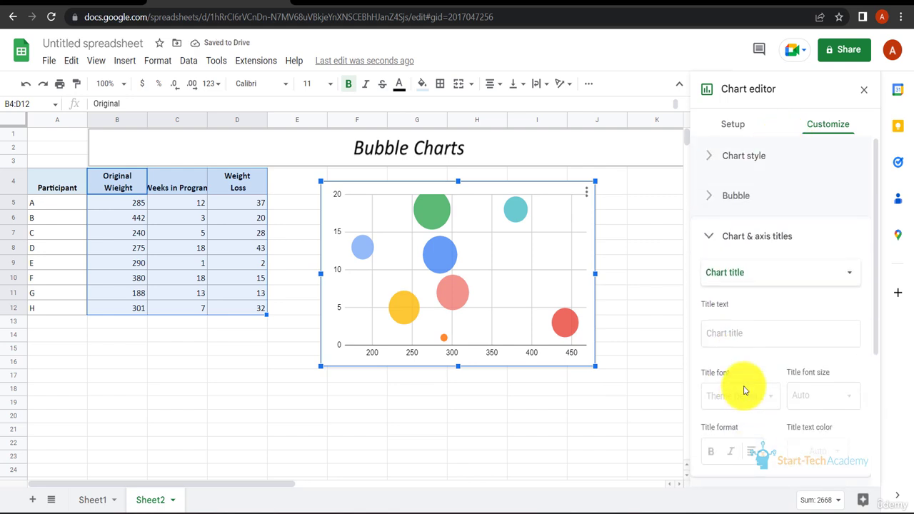
pyautogui.click(762, 340)
pyautogui.write('Weight Loss')
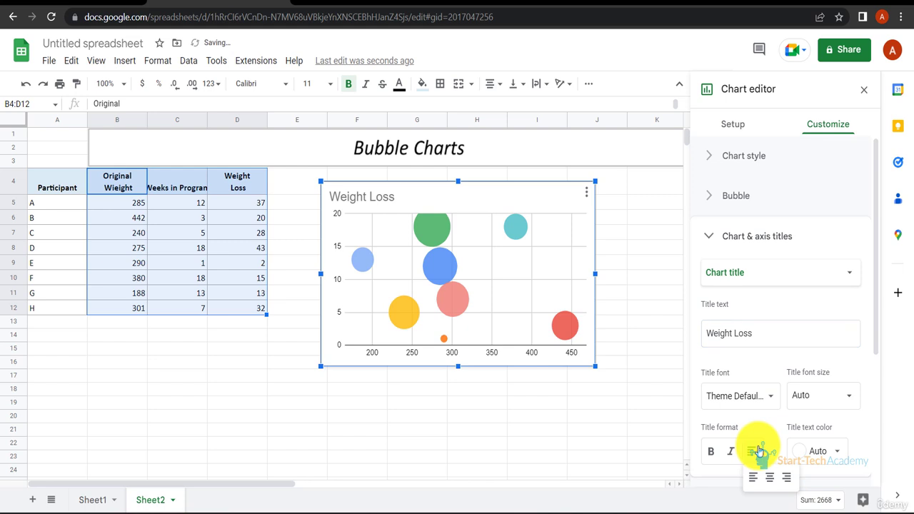